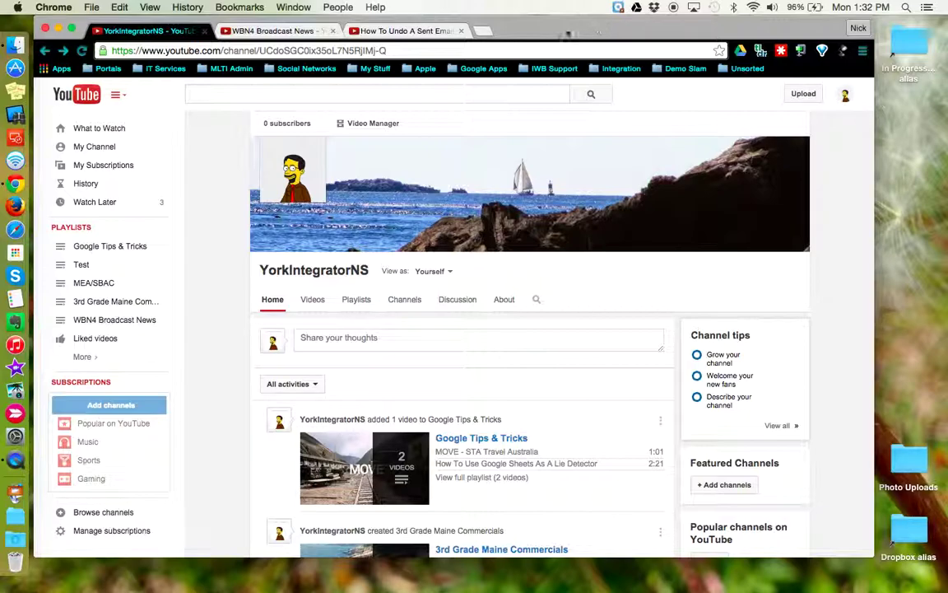
# Go to the channel's list of created playlists from the sidebar.
pyautogui.click(86, 229)
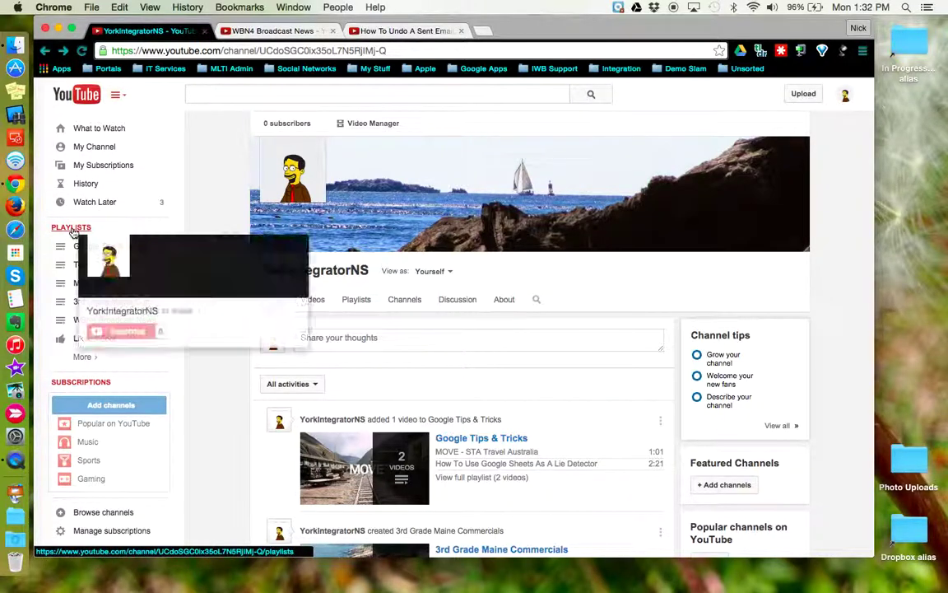
# Open the playlists page and review its sort and Grid layout options without changing them.
pyautogui.click(74, 229)
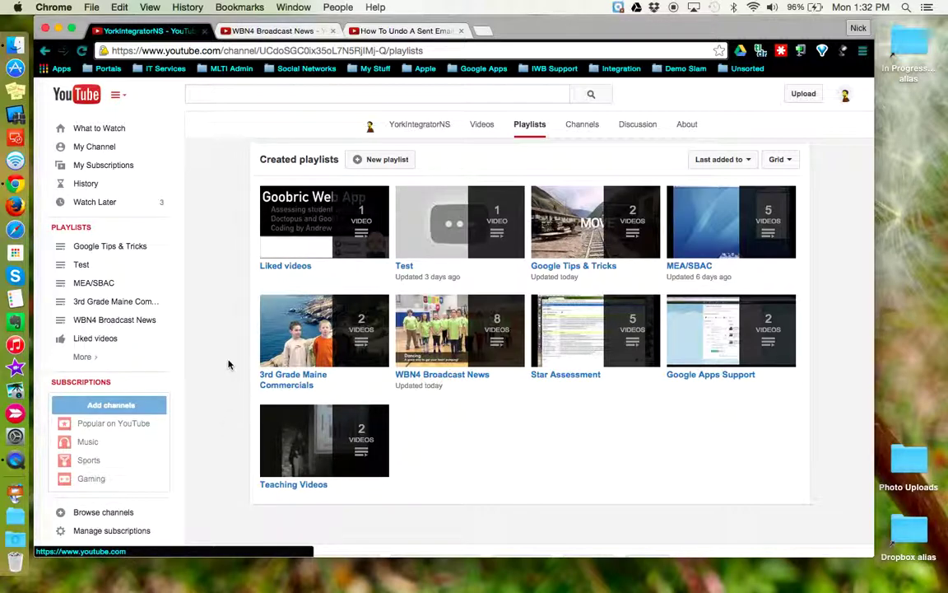
pyautogui.click(749, 161)
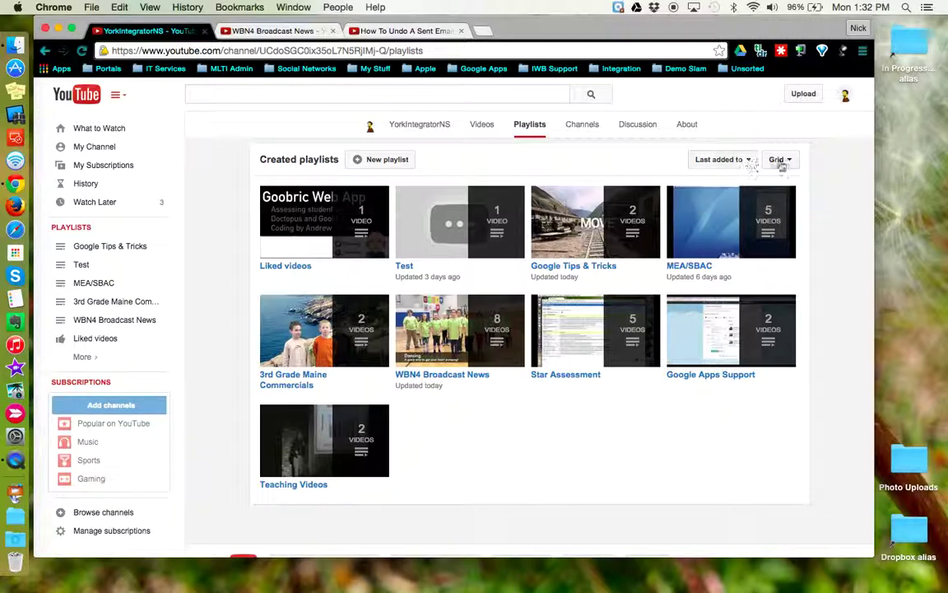
pyautogui.click(790, 161)
pyautogui.click(793, 163)
pyautogui.click(264, 31)
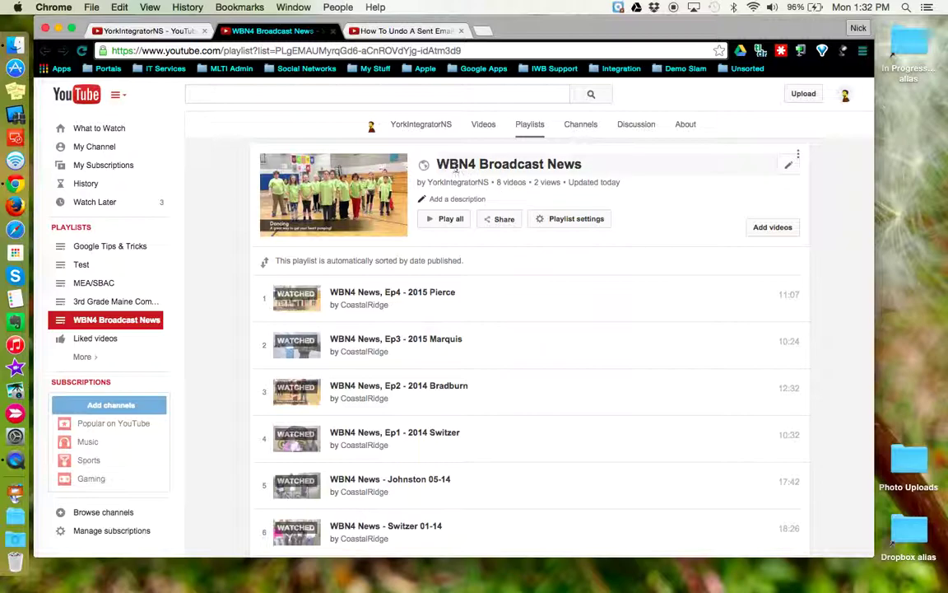
pyautogui.moveTo(527, 173)
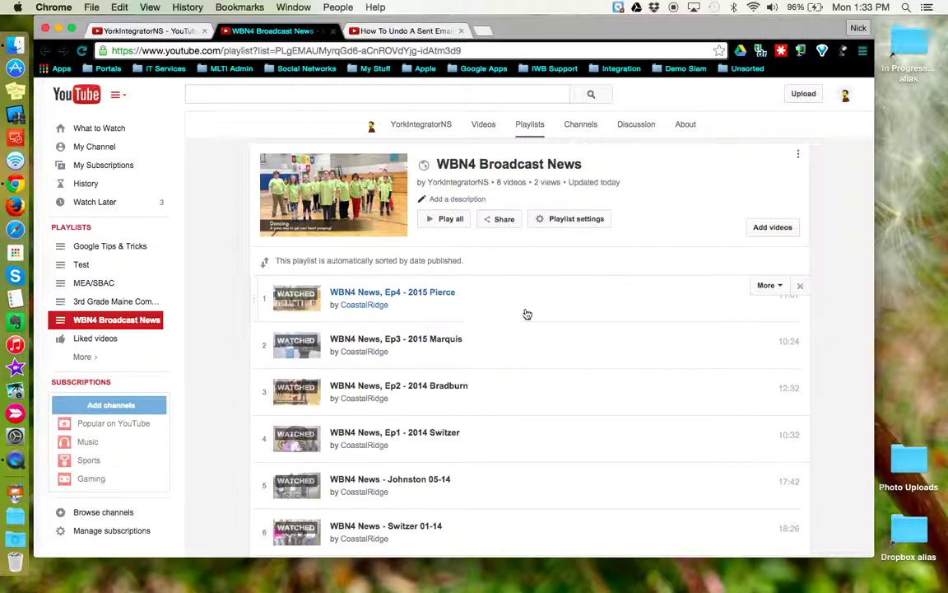
pyautogui.moveTo(392, 298)
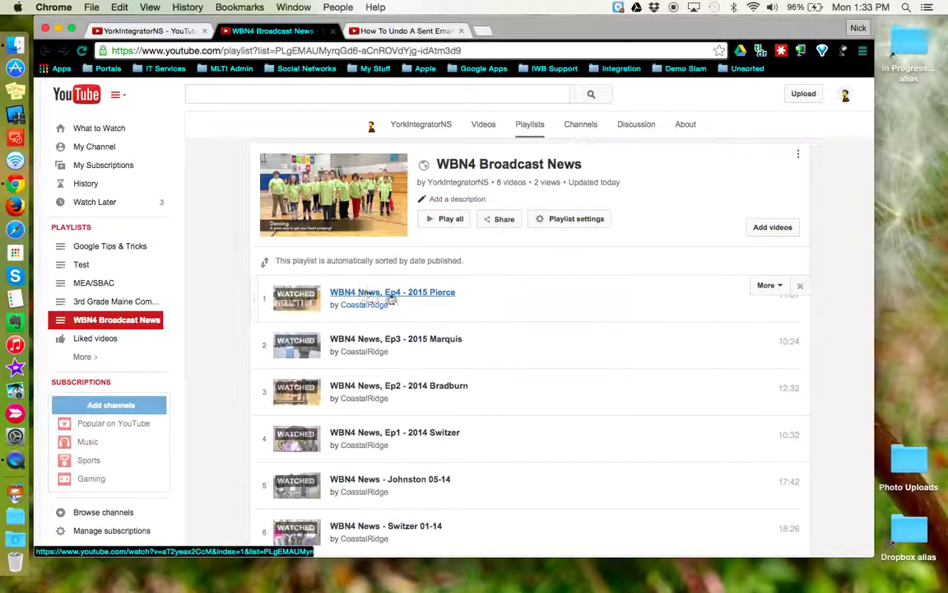
pyautogui.click(364, 308)
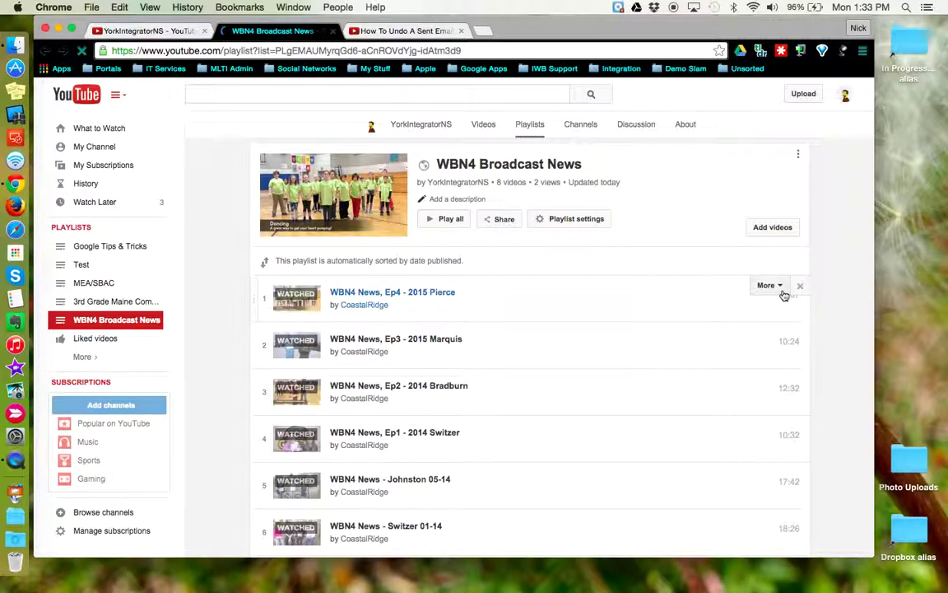
pyautogui.click(784, 292)
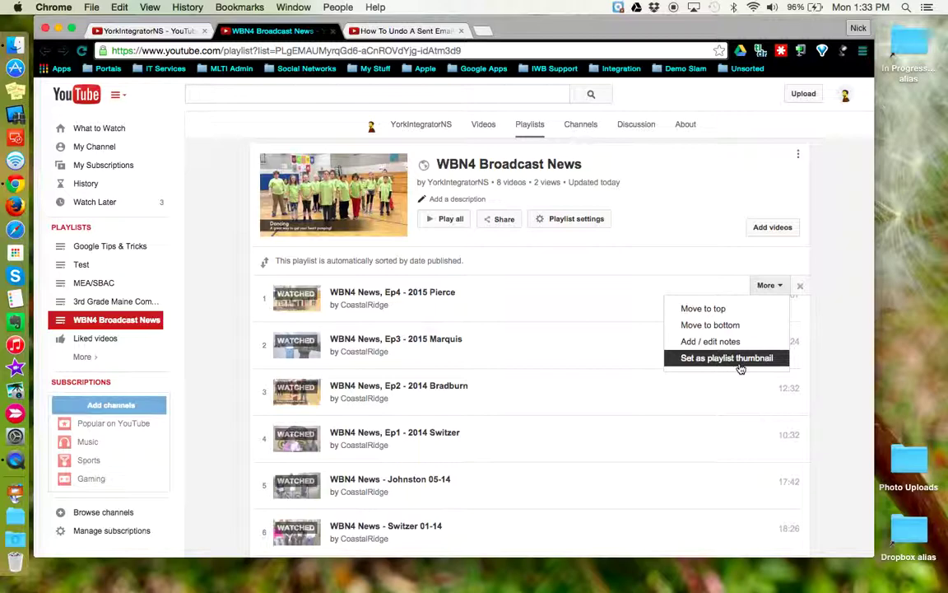
pyautogui.click(724, 265)
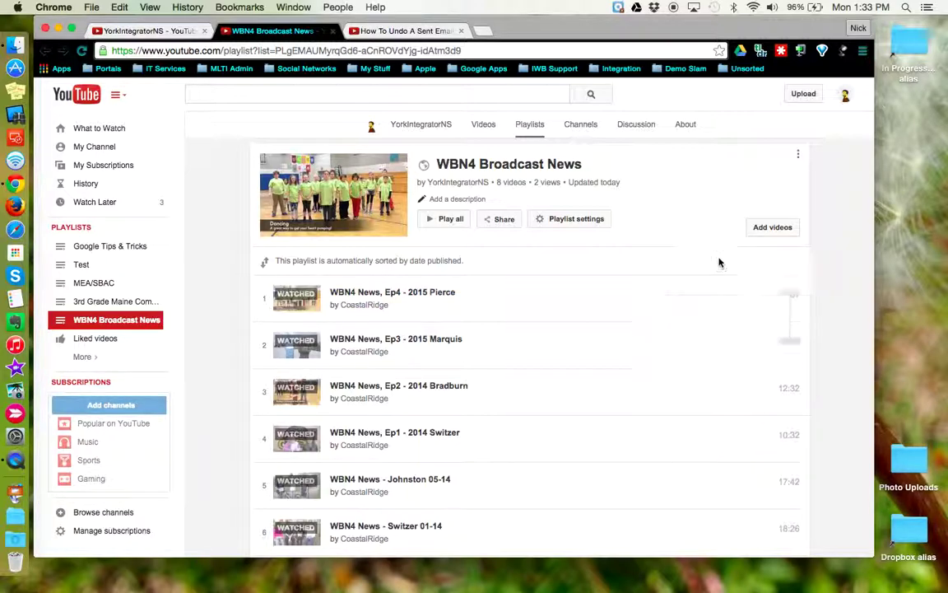
# Review WBN4 Broadcast News settings, keeping Public privacy and Publish date (newest - oldest) ordering.
pyautogui.click(593, 221)
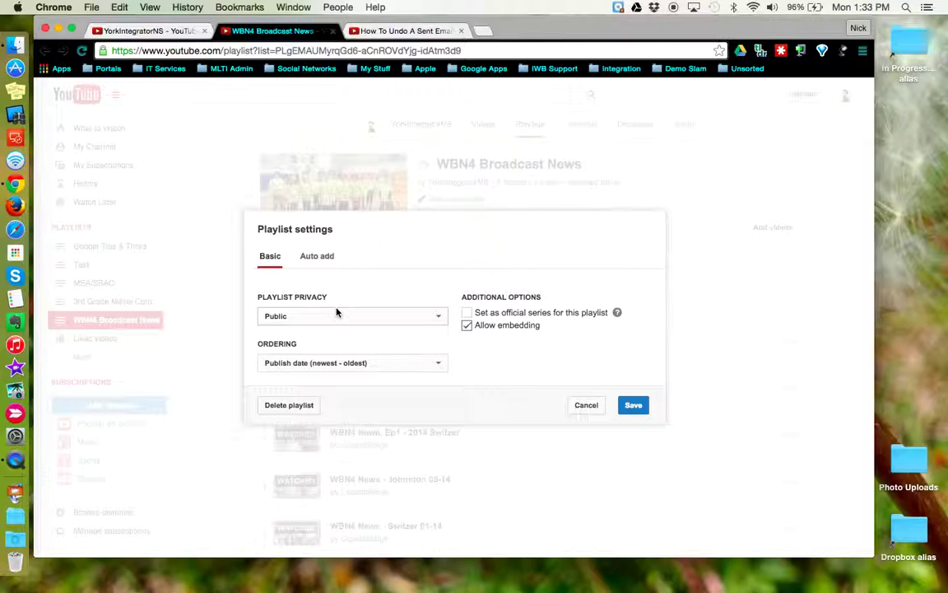
pyautogui.click(419, 317)
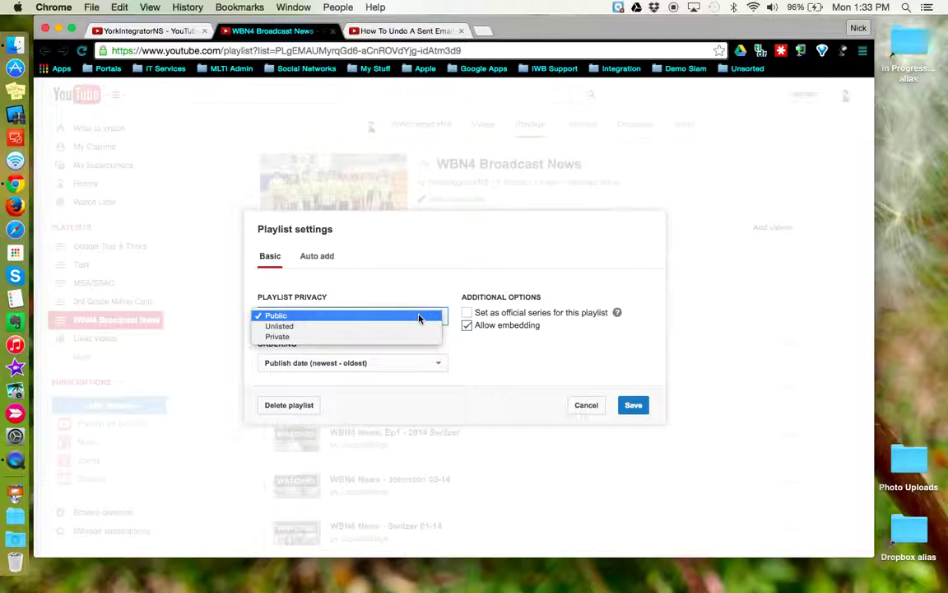
pyautogui.click(427, 290)
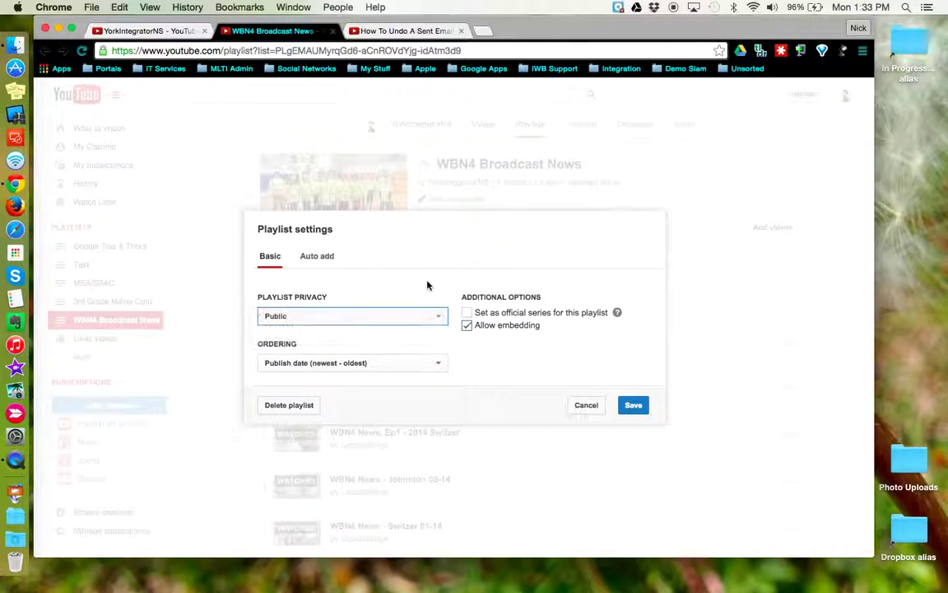
pyautogui.click(442, 367)
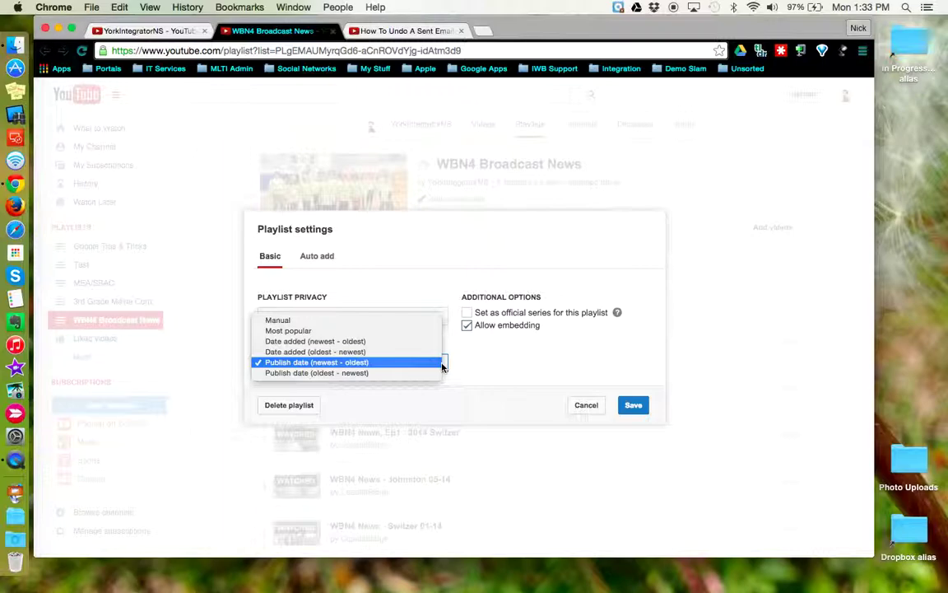
pyautogui.click(459, 367)
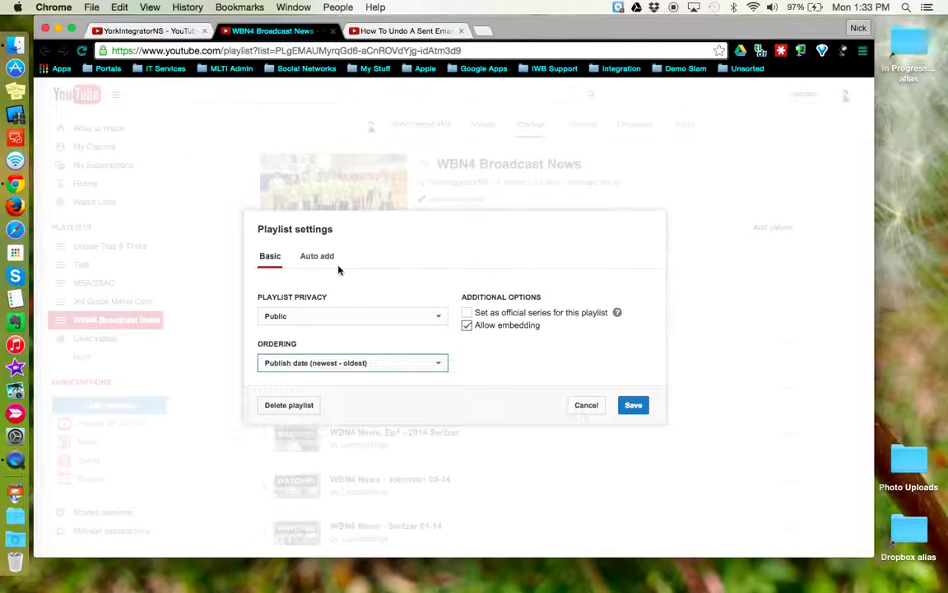
# Check the Auto add rule for titles containing WBN4 News, then cancel without saving.
pyautogui.click(313, 259)
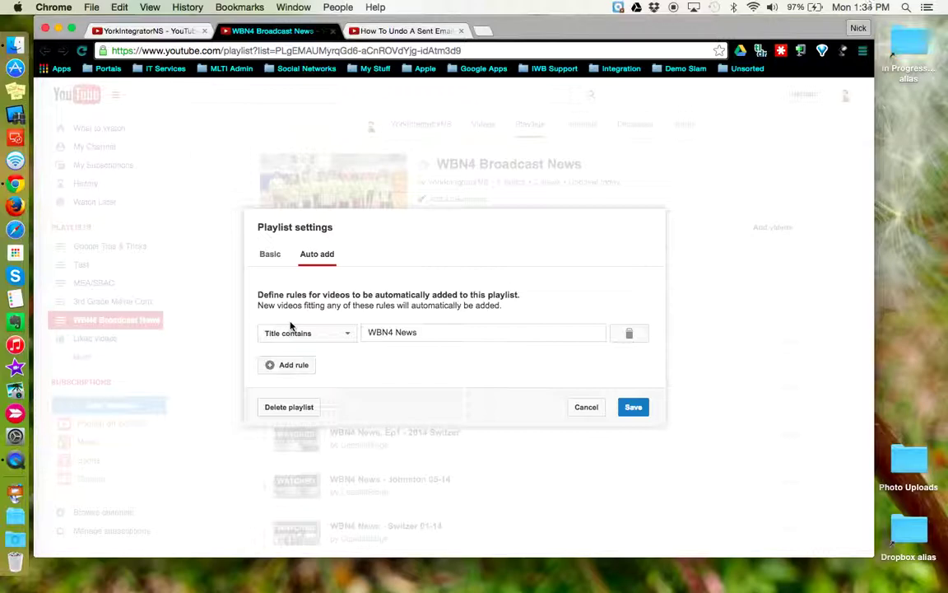
pyautogui.click(585, 409)
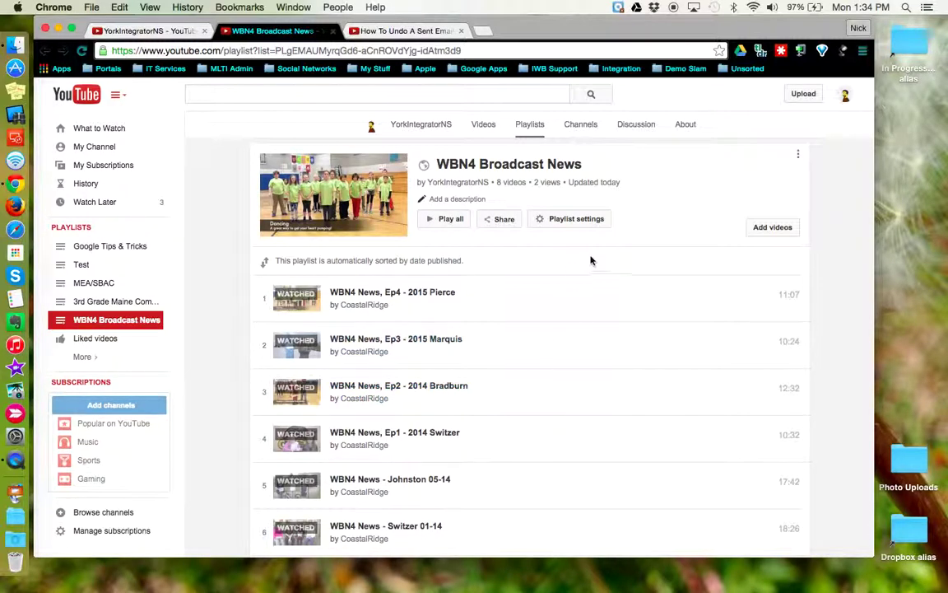
# Review the playlist's share link and embed code, then switch to the Gmail undo-send video.
pyautogui.click(504, 219)
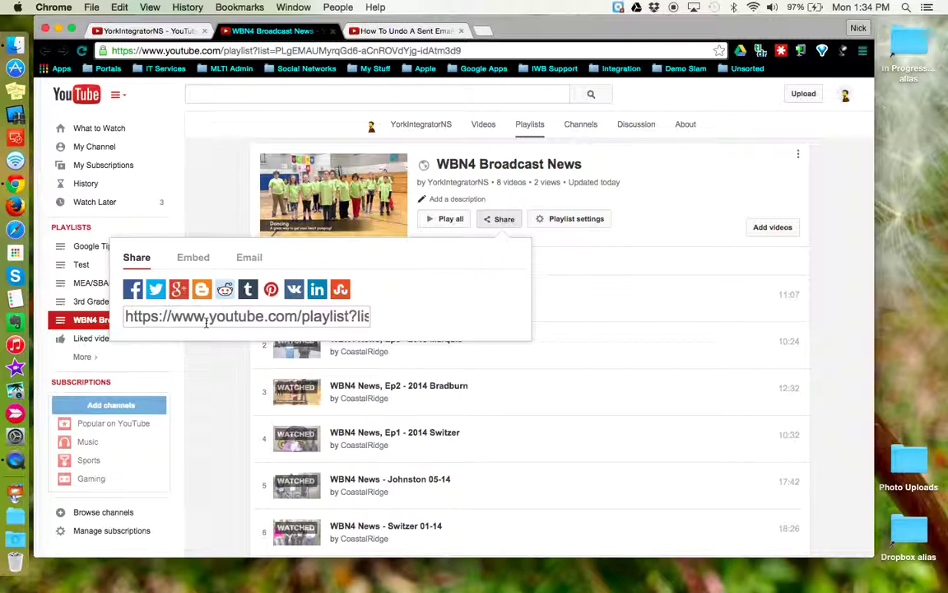
pyautogui.click(190, 261)
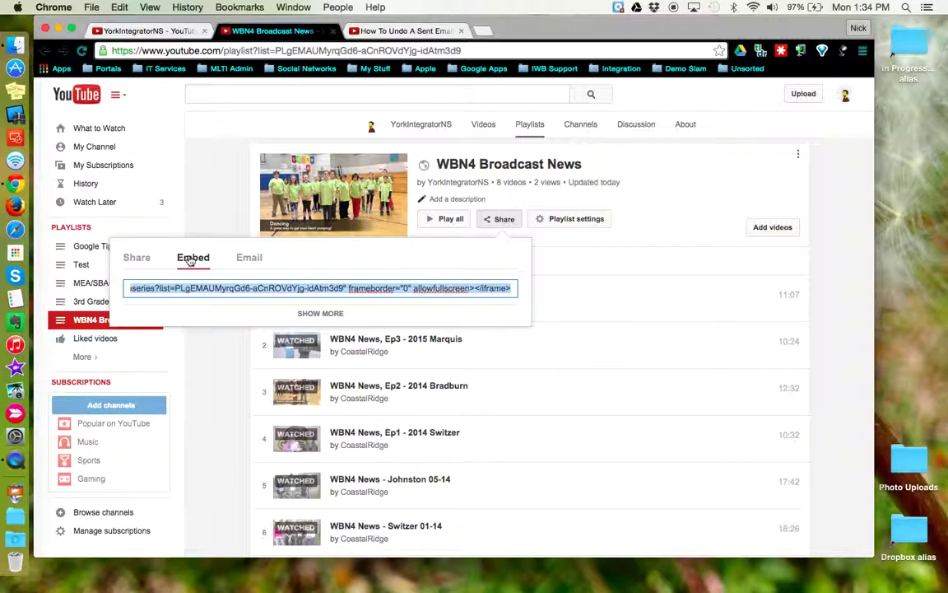
pyautogui.click(137, 257)
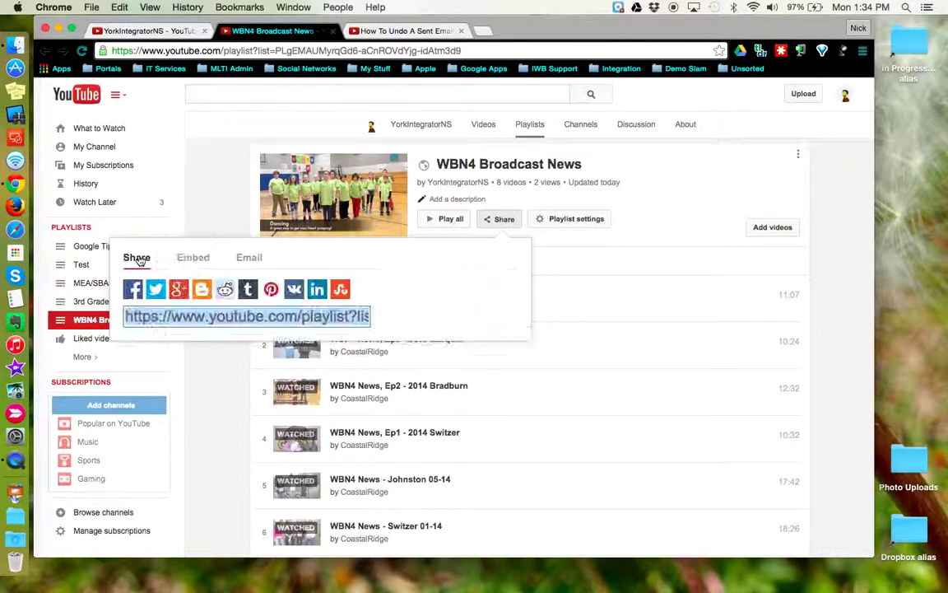
pyautogui.click(598, 248)
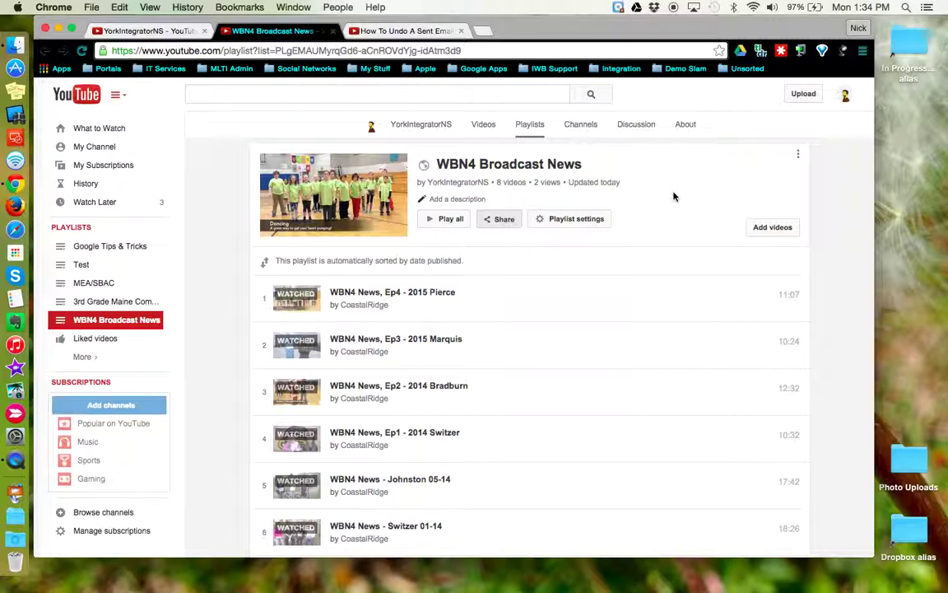
pyautogui.click(396, 32)
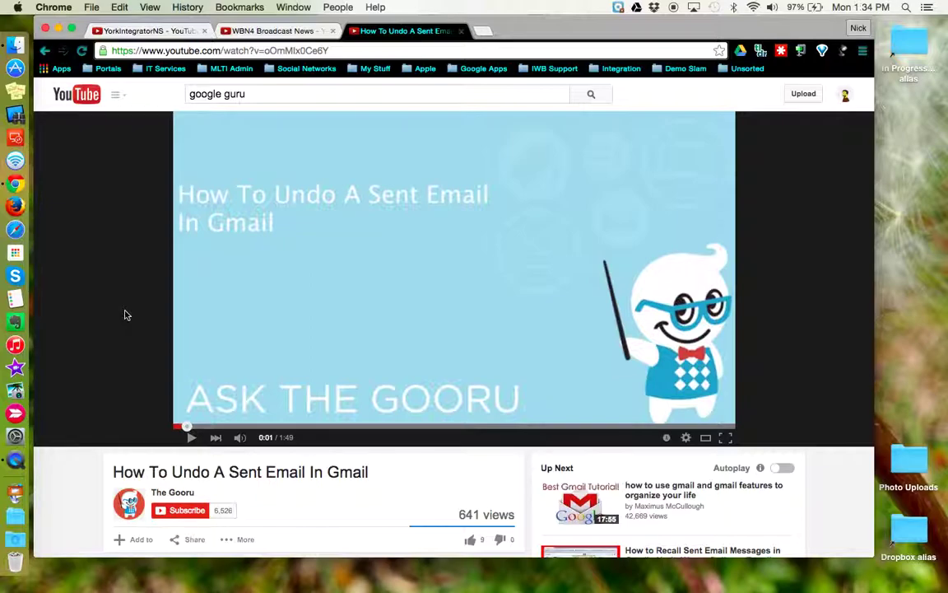
# Add the Gmail undo-send video to Google Tips & Tricks, then return to the YorkIntegratorNS tab.
pyautogui.scroll(-3, 123, 313)
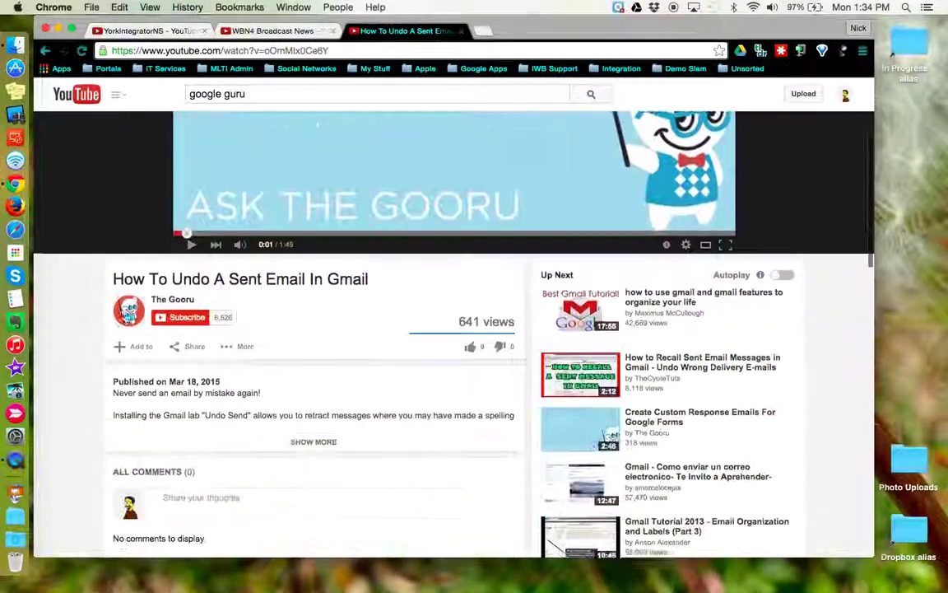
pyautogui.scroll(-2, 90, 293)
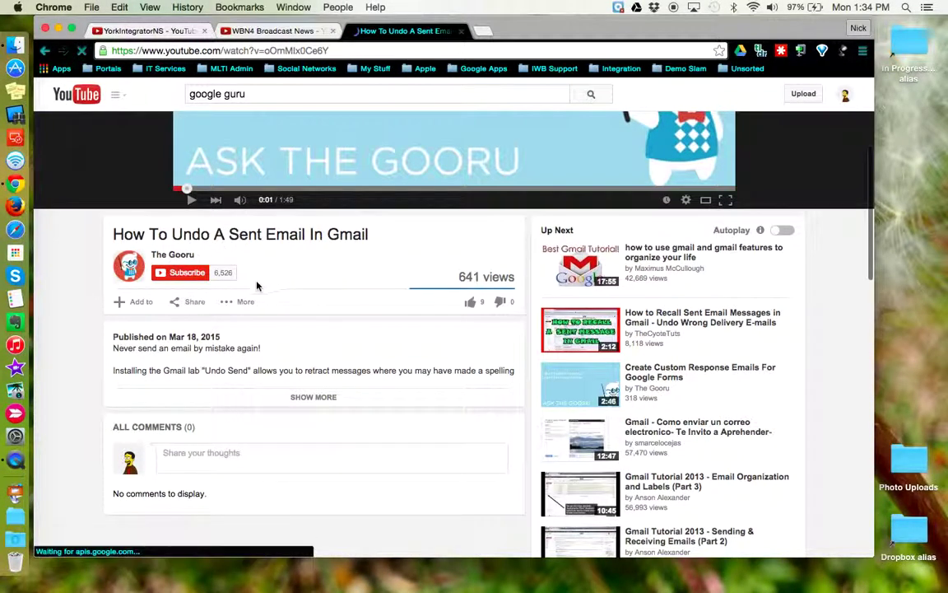
pyautogui.click(143, 310)
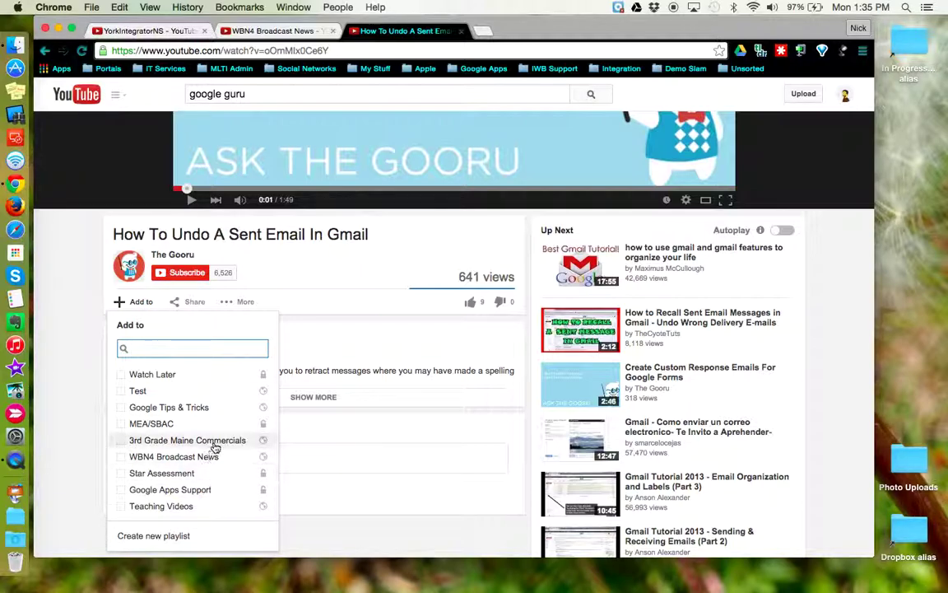
pyautogui.click(120, 407)
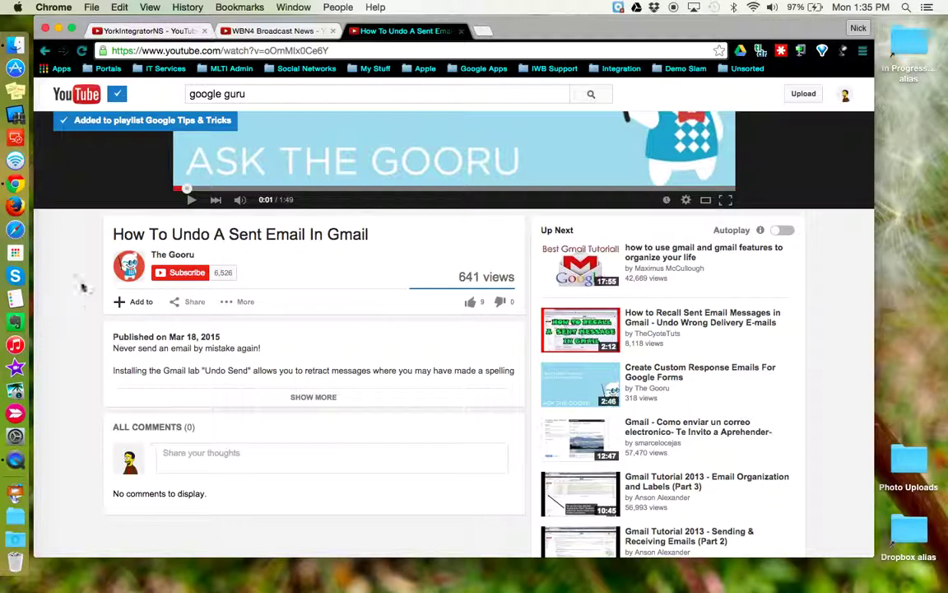
pyautogui.click(174, 31)
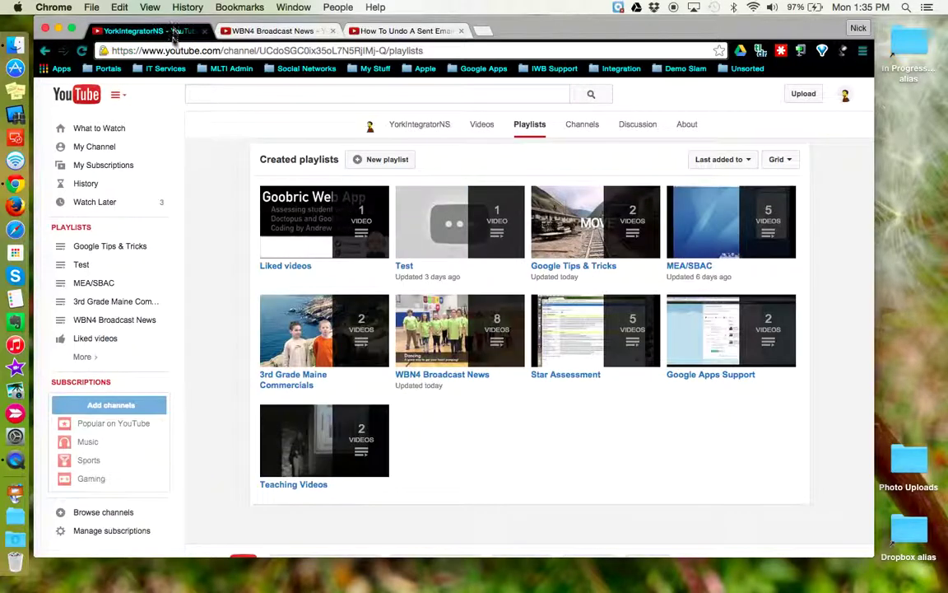
# Verify Google Tips & Tricks lists three videos ending with the Gmail video, then reopen it.
pyautogui.click(603, 269)
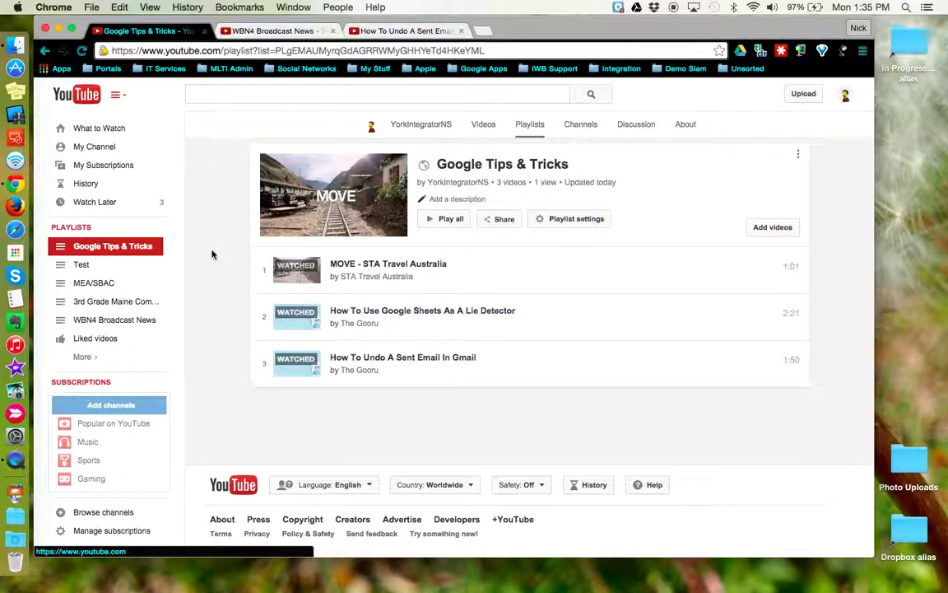
pyautogui.click(395, 30)
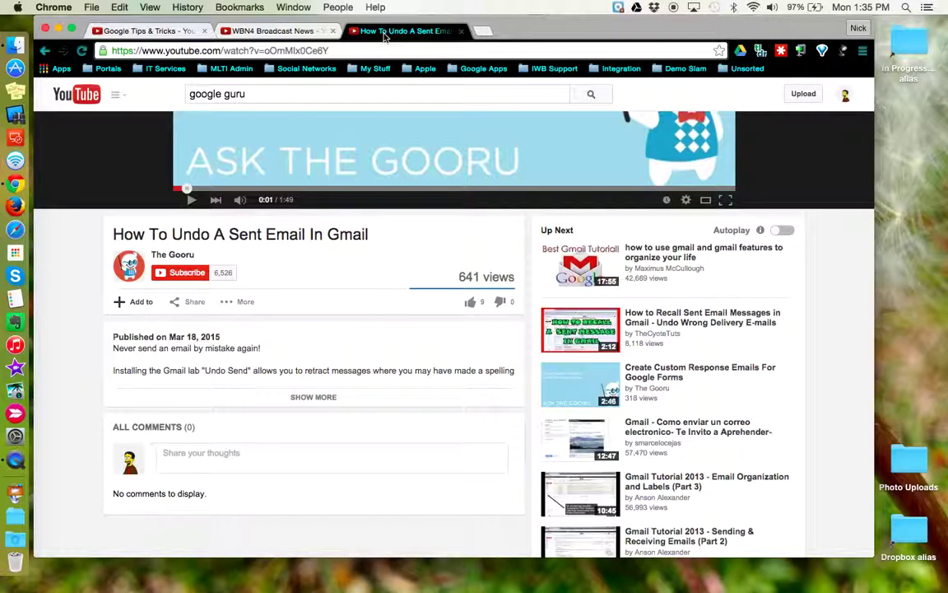